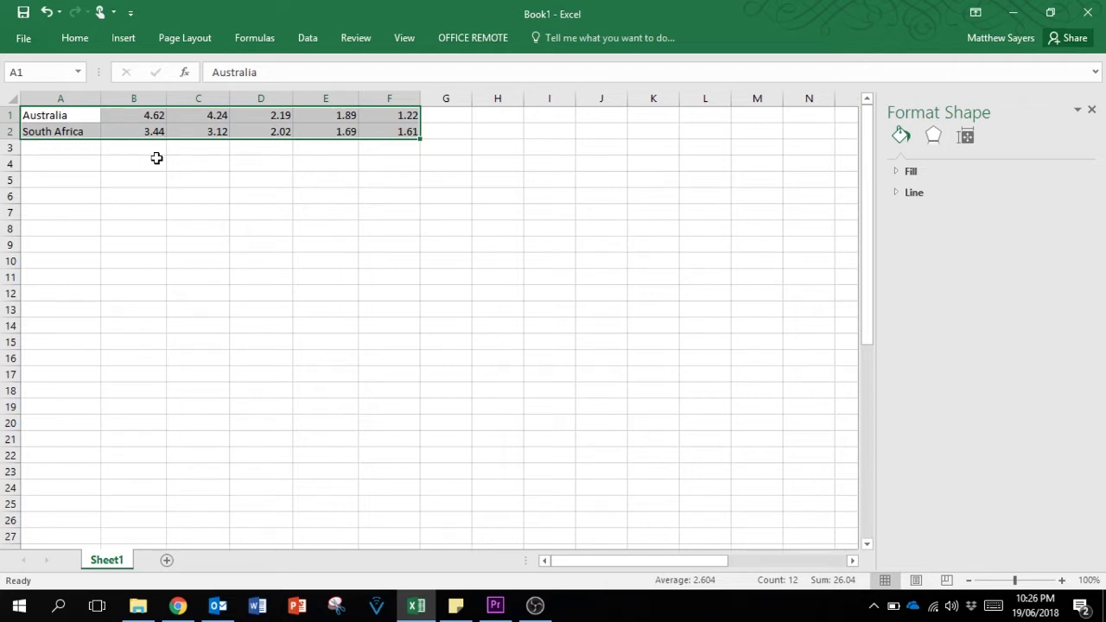
Insert a clustered column chart of the selected Australia and South Africa data, with the two countries as series
left_click(125, 37)
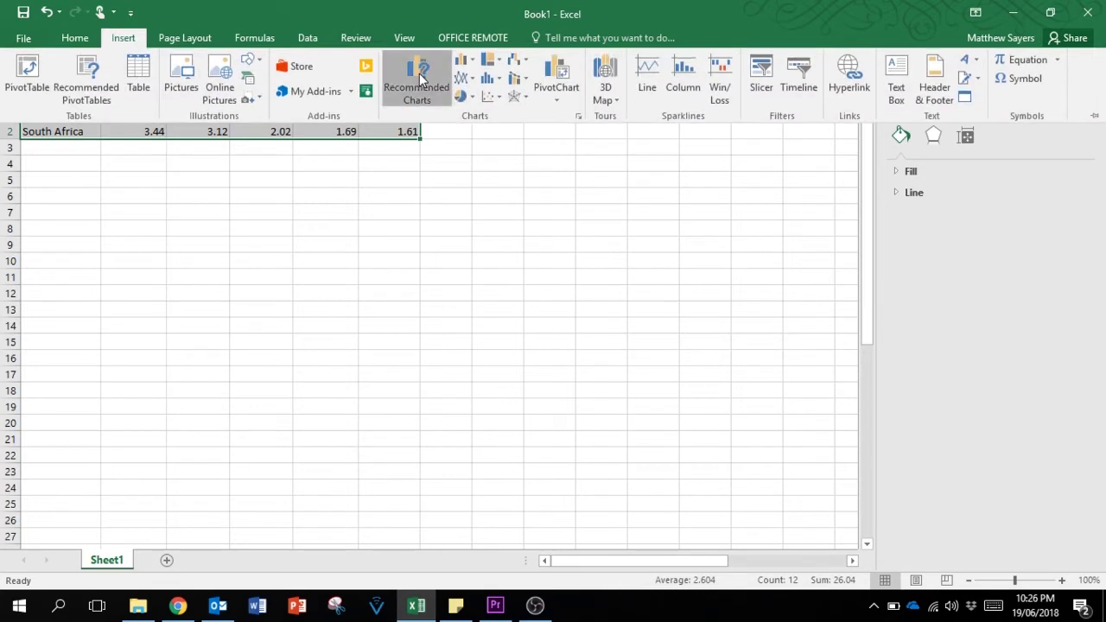
left_click(420, 80)
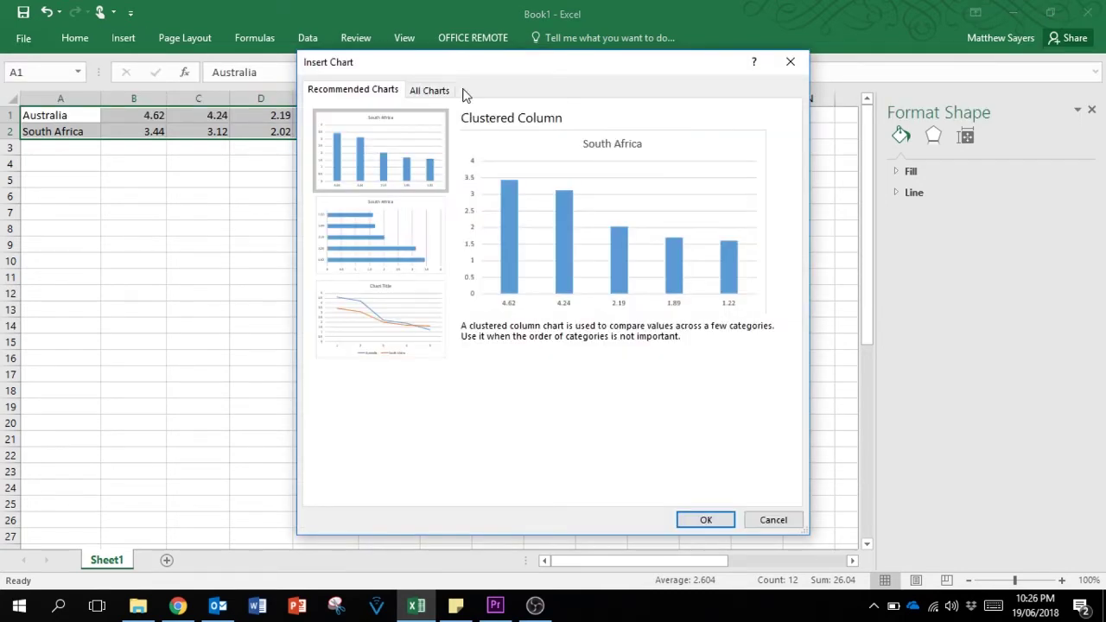
left_click(445, 91)
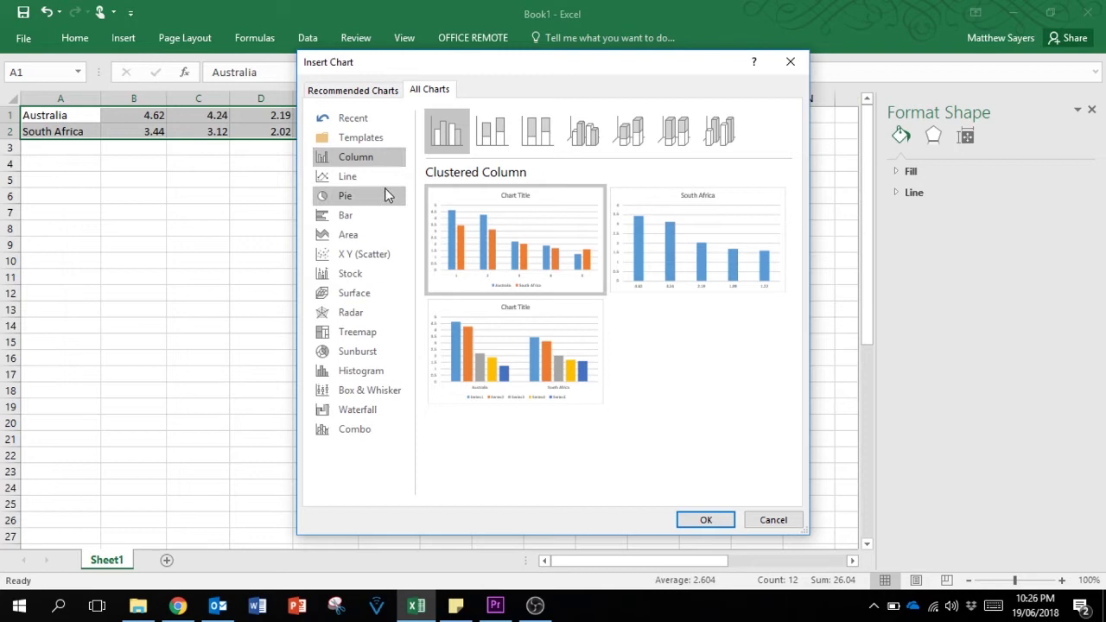
left_click(709, 521)
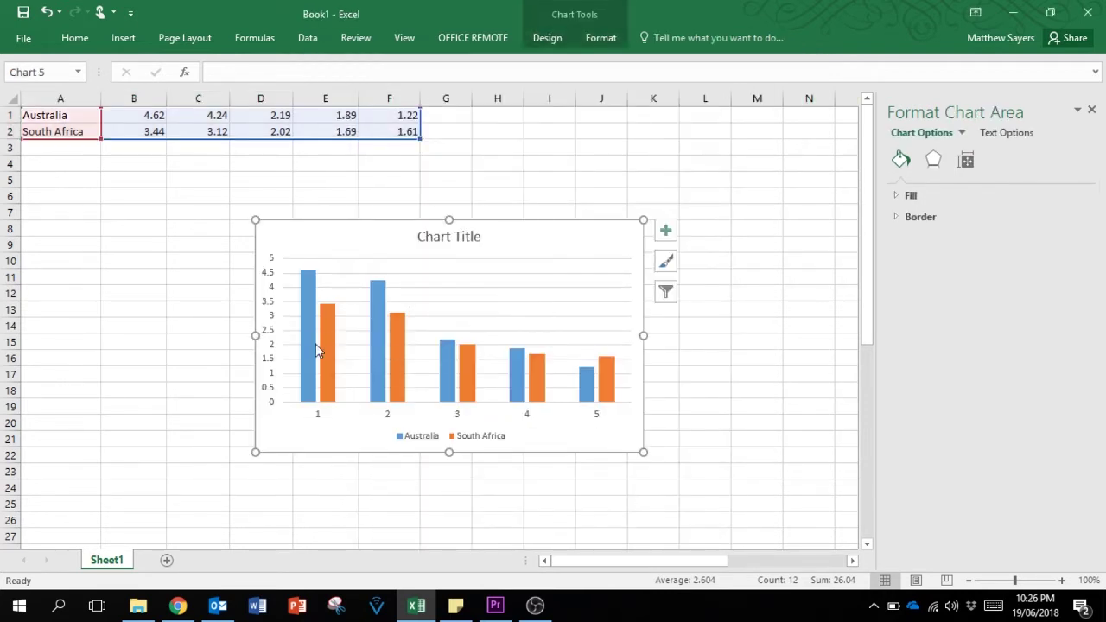
Change the chart title to "Top 5 cities by population"
mouse_move(316, 350)
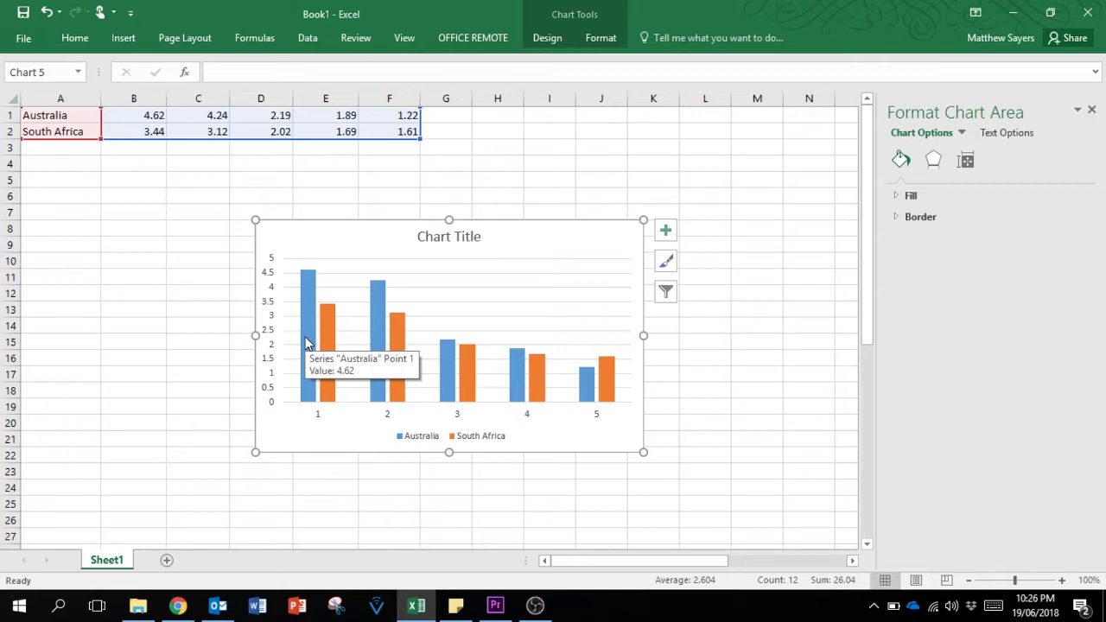
left_click(465, 237)
left_click_drag(482, 236, 410, 235)
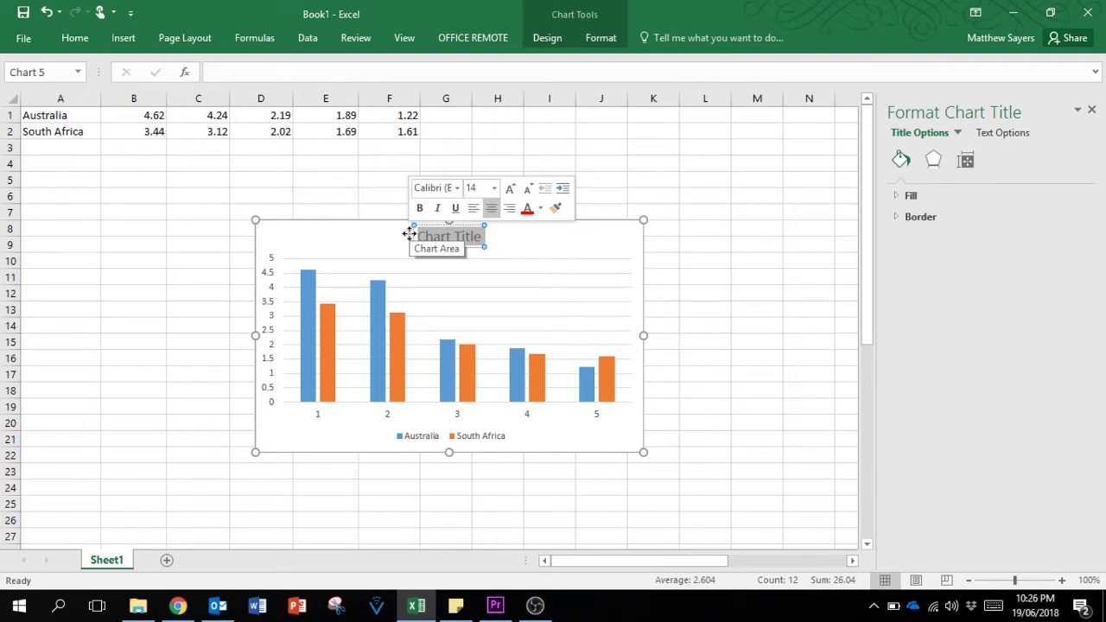
type("T")
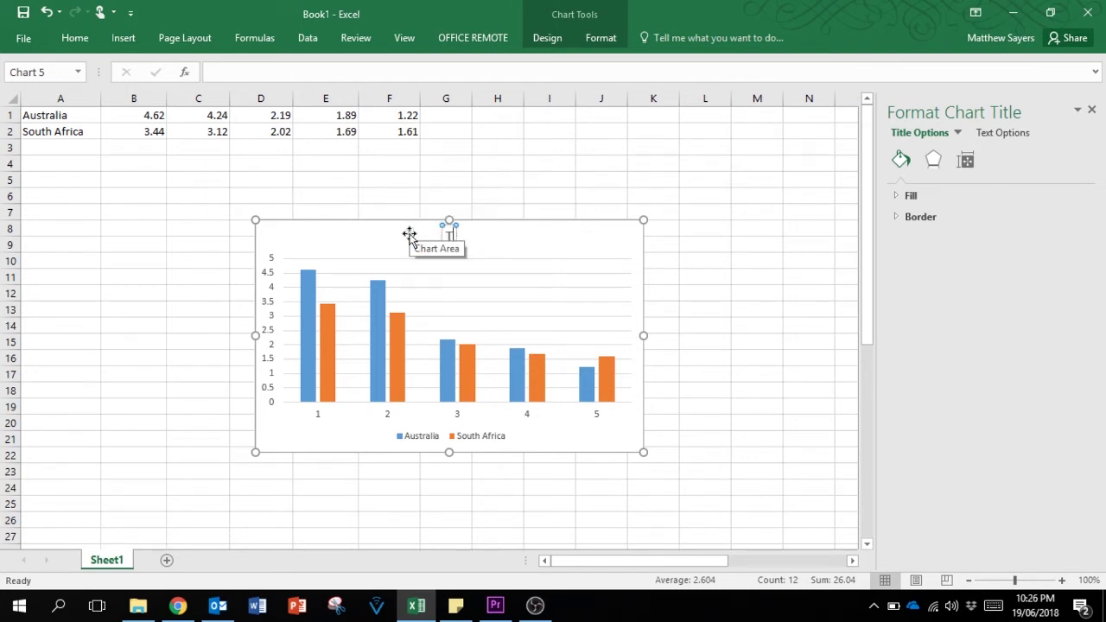
type("op 5 cit")
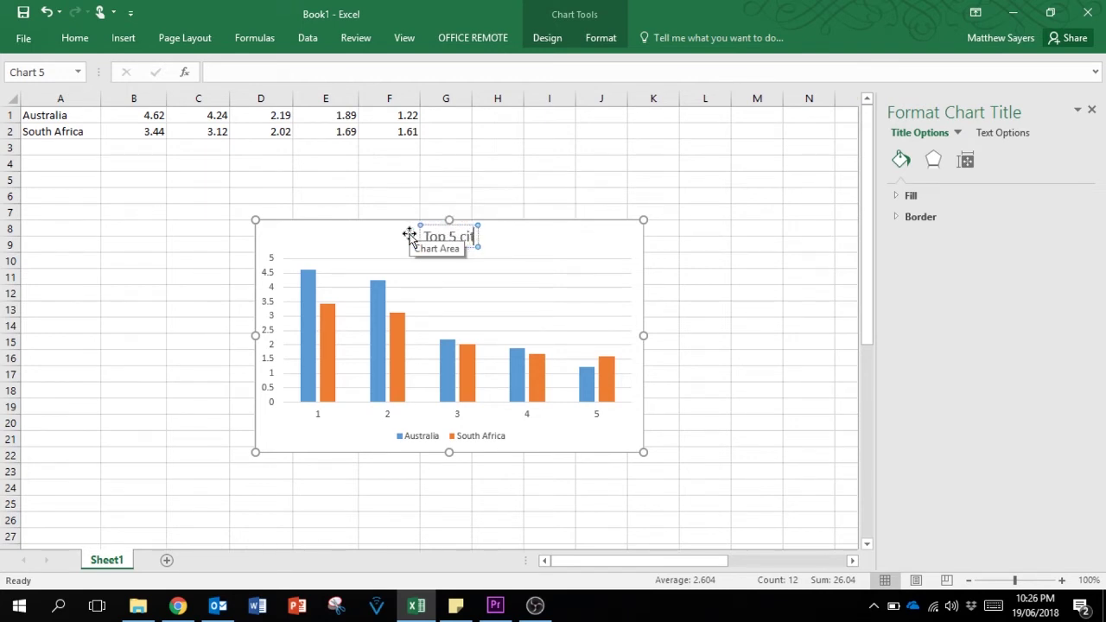
type("ies by pop")
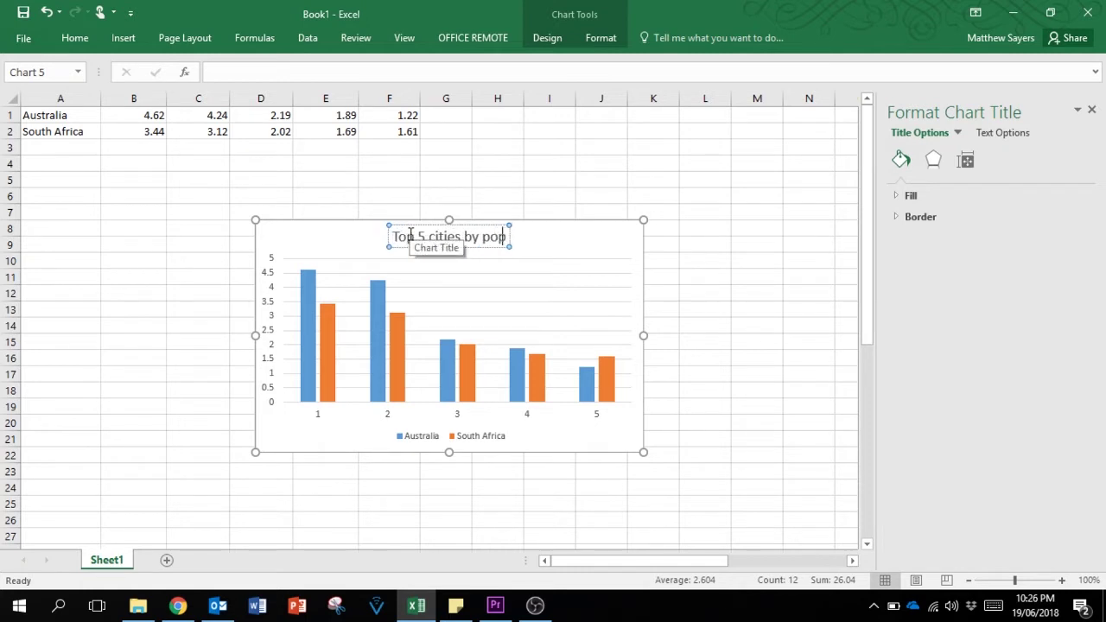
type("ulation")
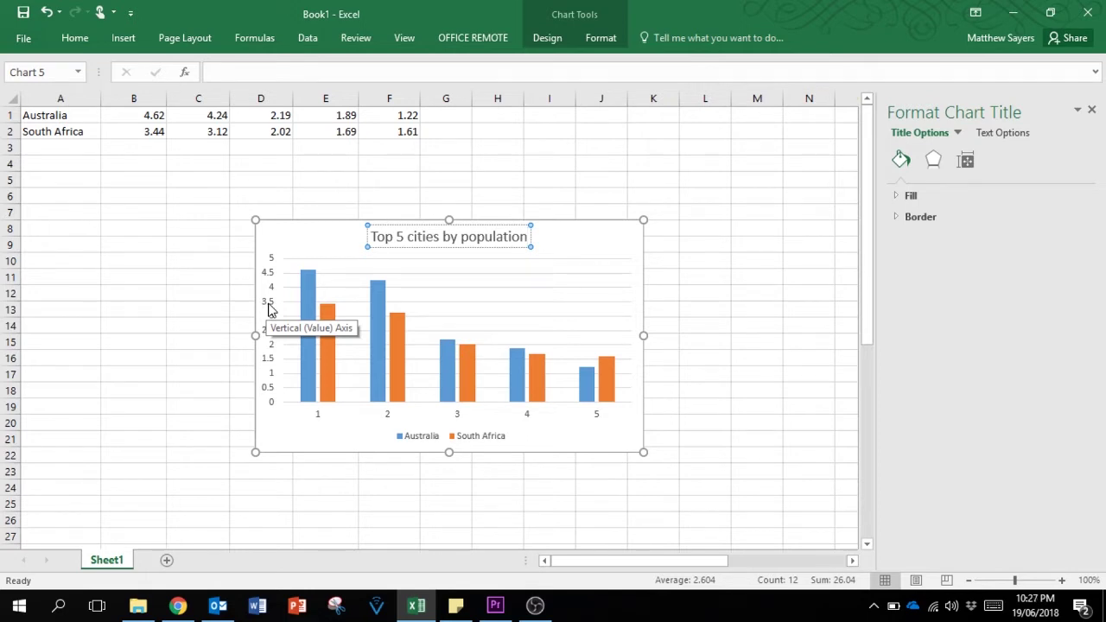
Add axis titles to the chart
left_click(271, 310)
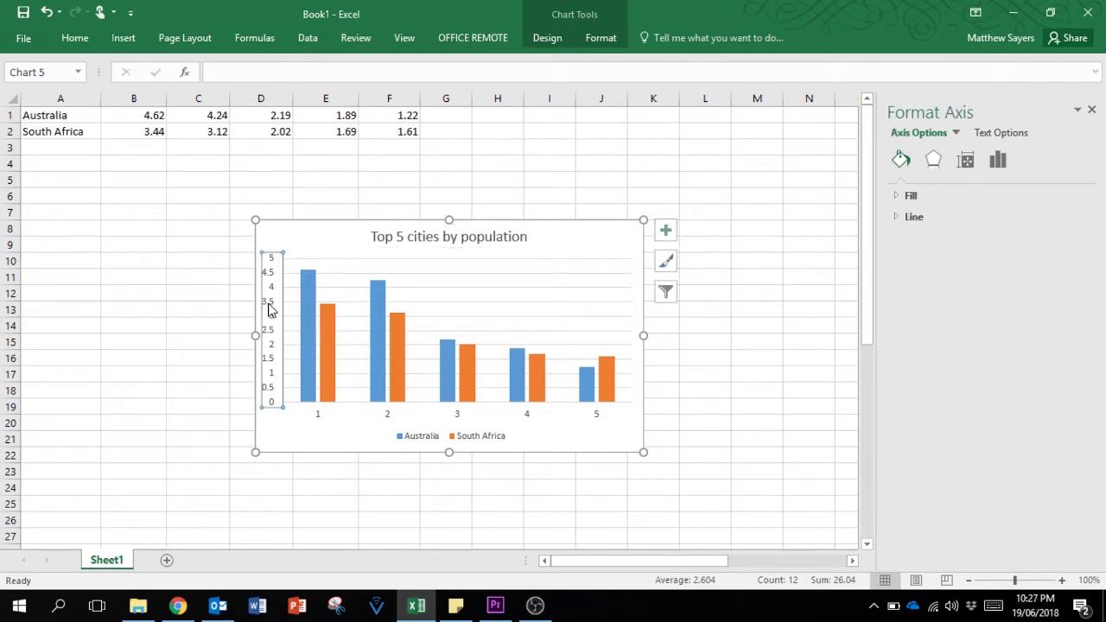
left_click(666, 234)
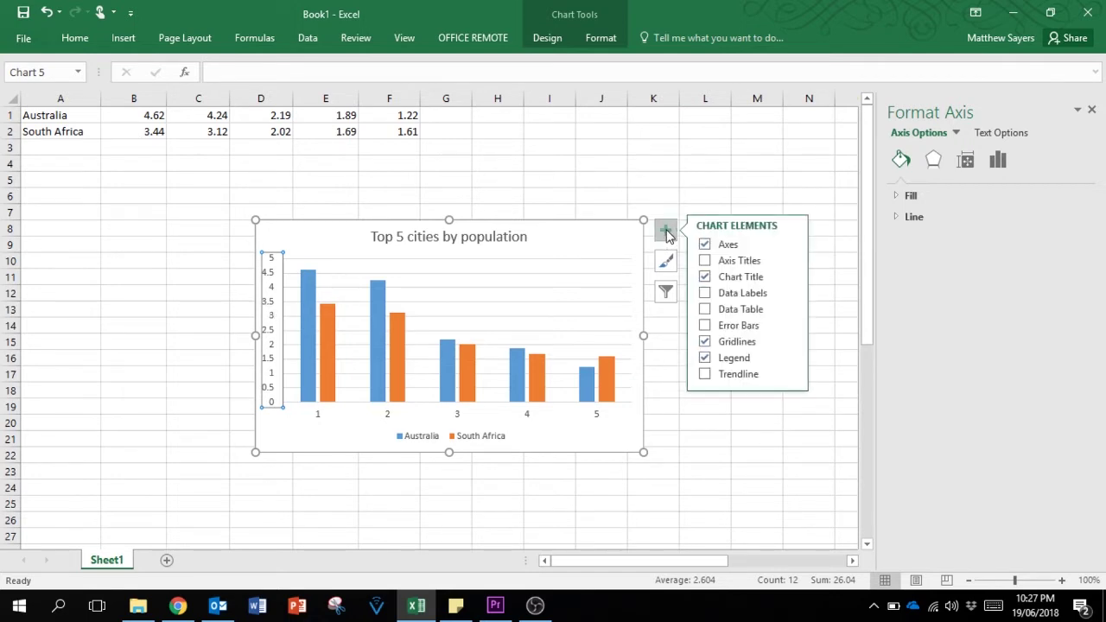
left_click(707, 261)
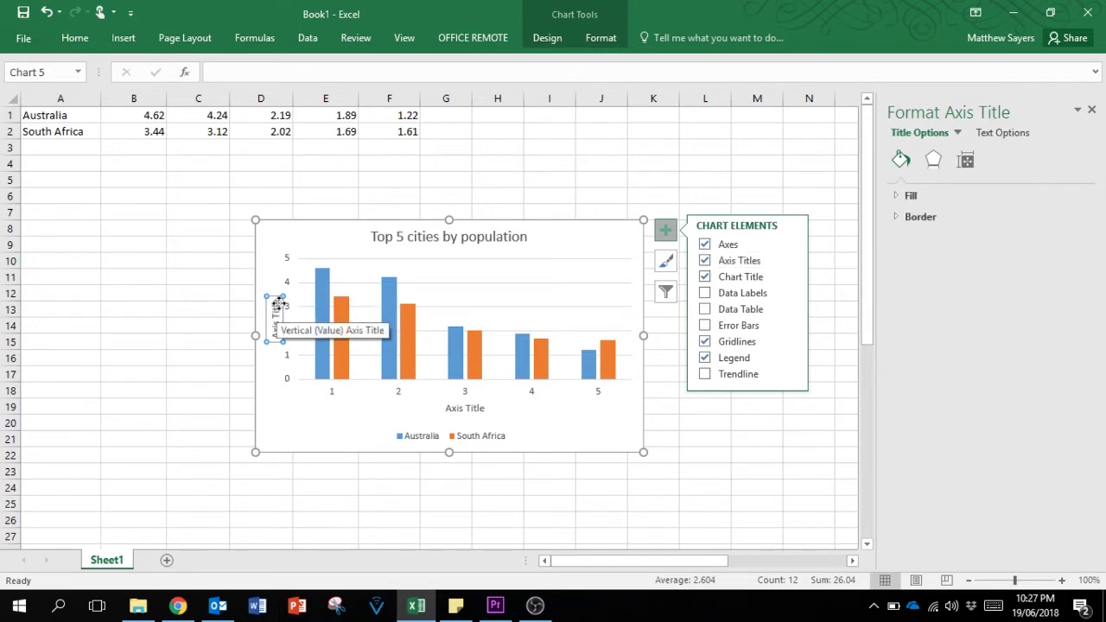
Set the vertical axis title to "Population in millions" and delete the horizontal axis title
triple_click(274, 330)
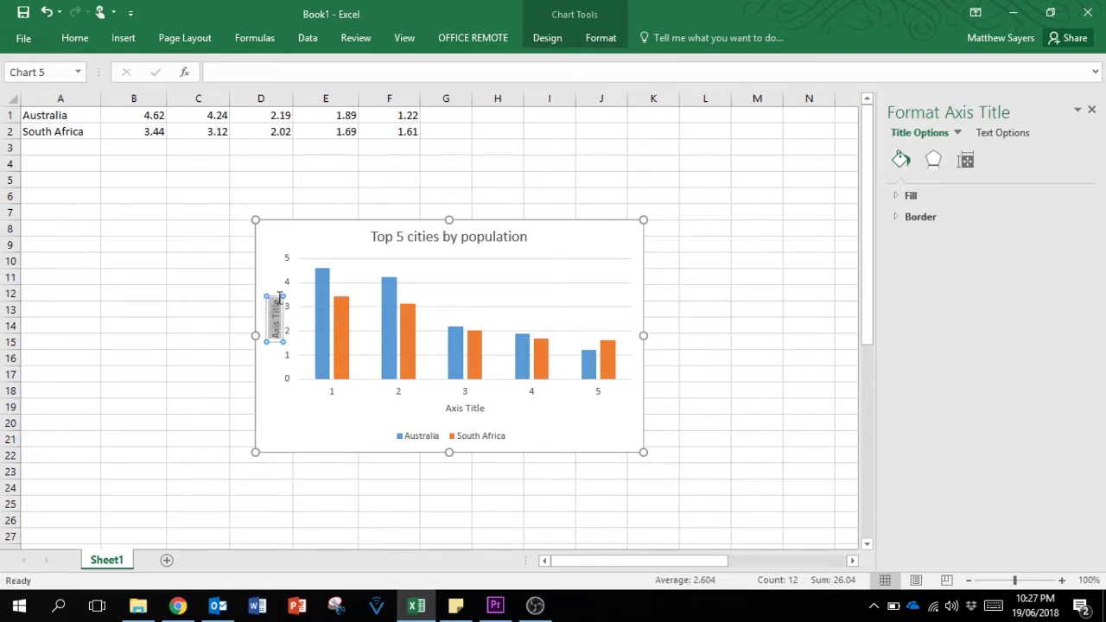
mouse_move(336, 318)
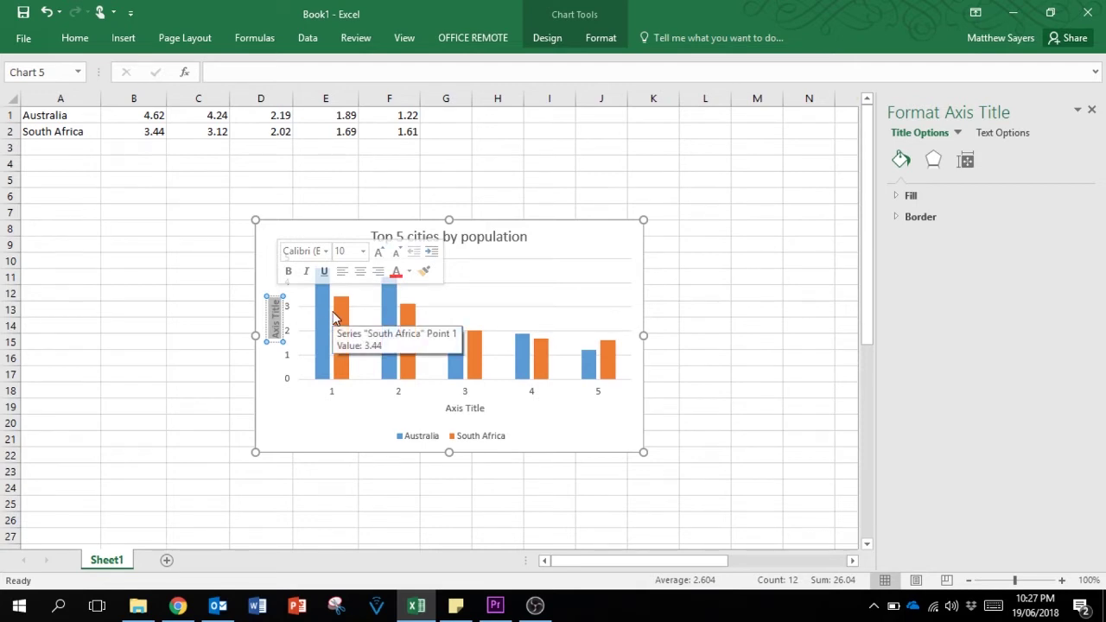
type("Popula")
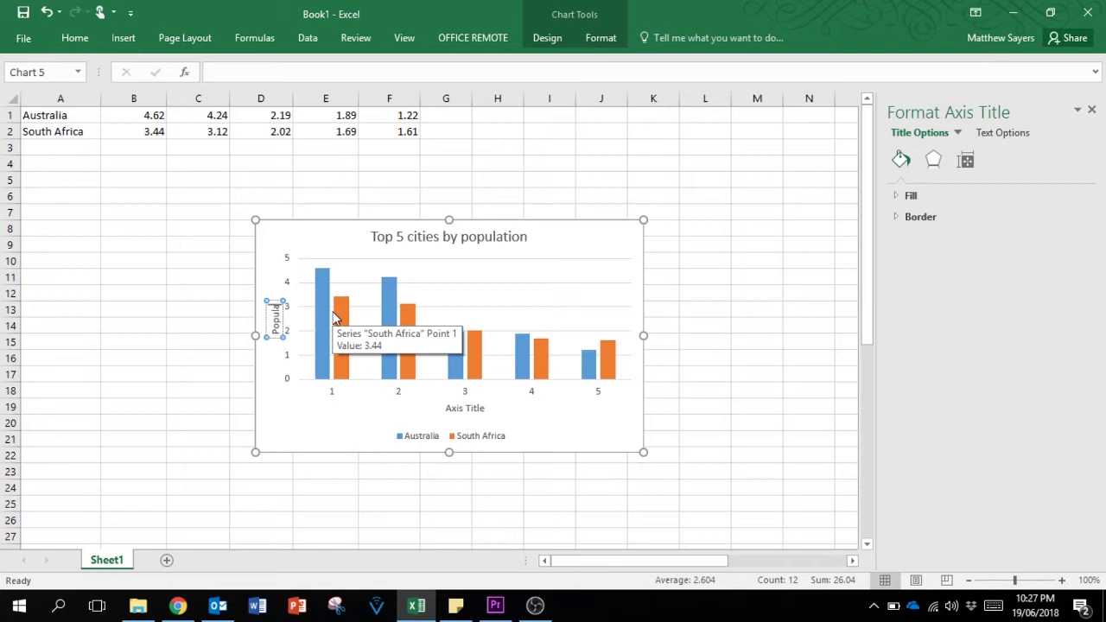
type("tion in")
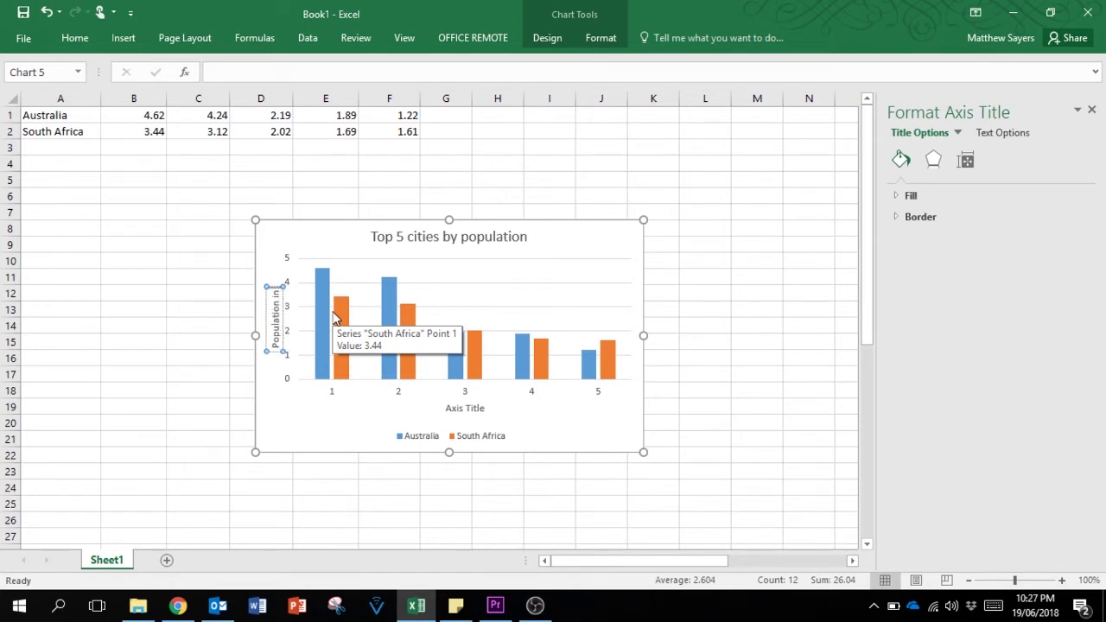
type(" millions")
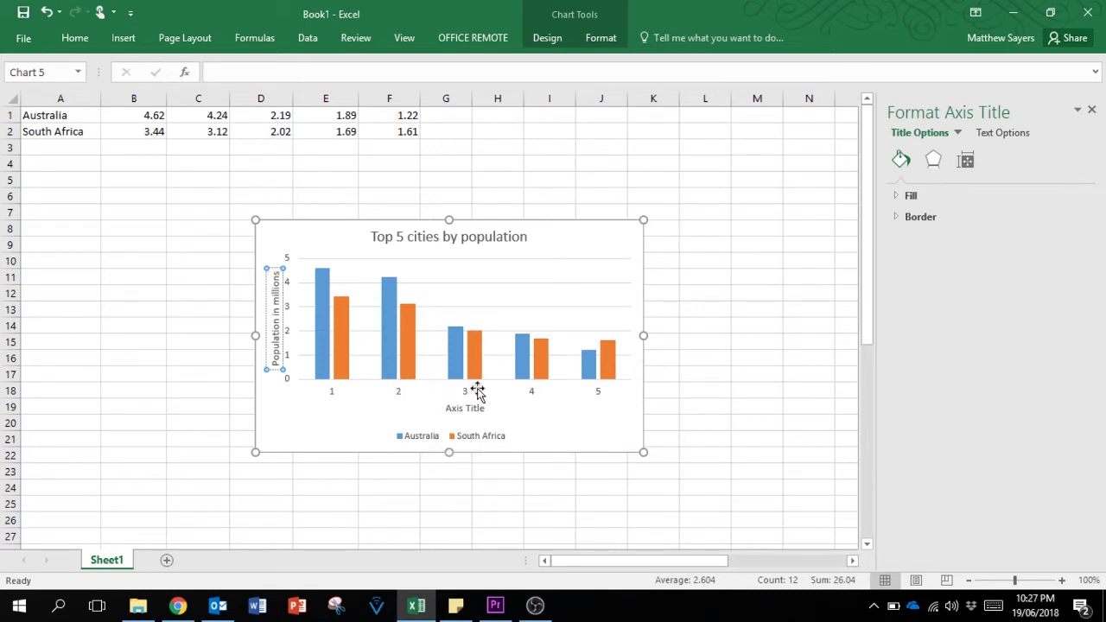
left_click(468, 406)
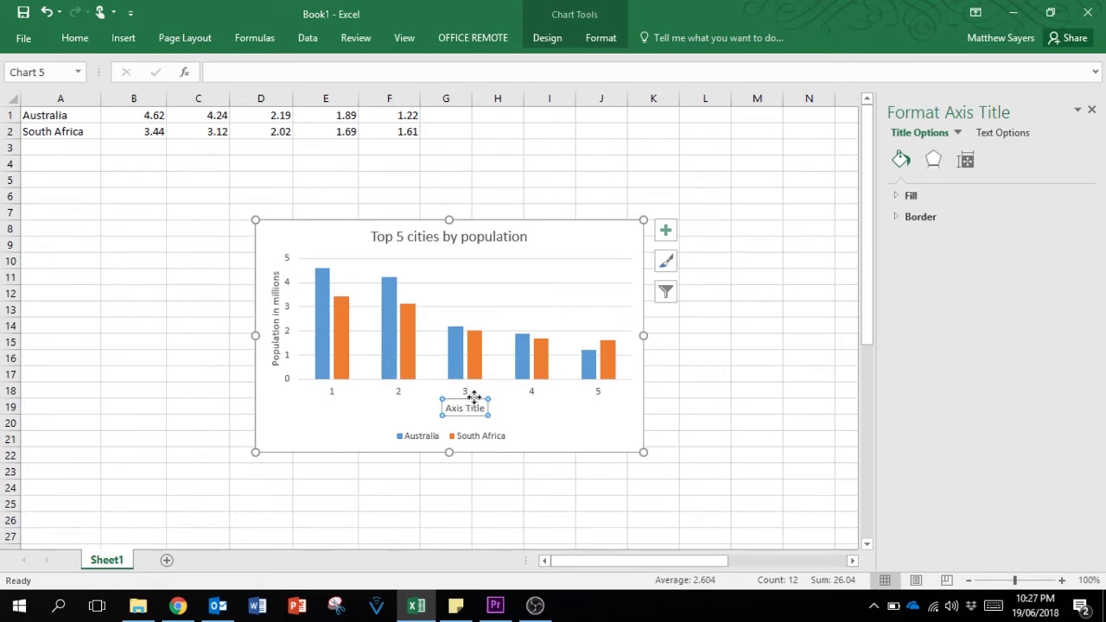
key("Delete")
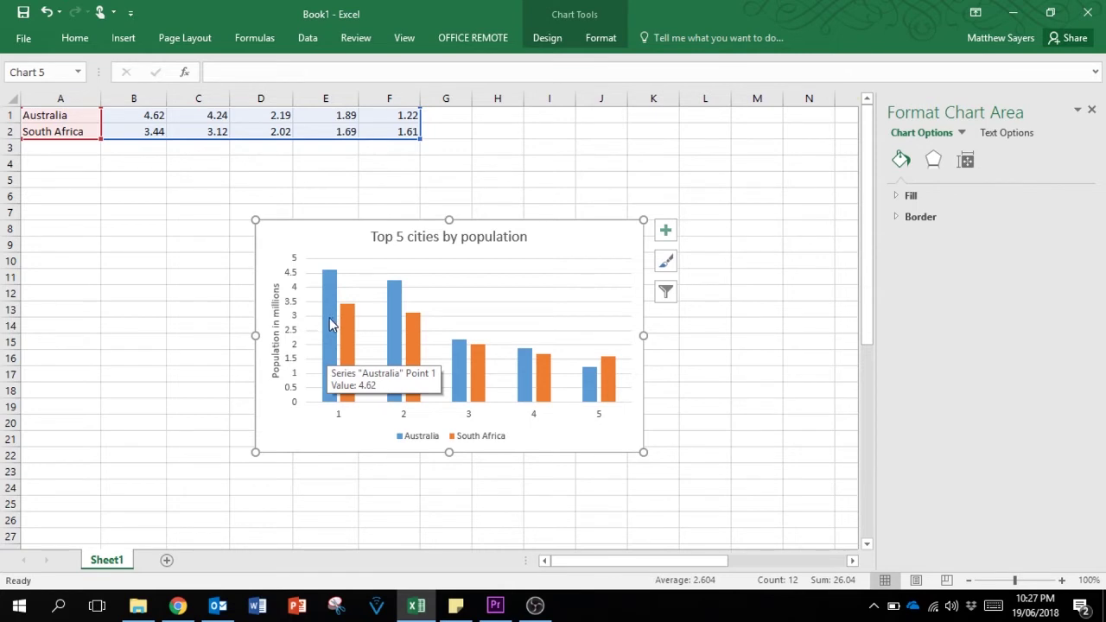
Add a data label to only the first Australia column
left_click(331, 324)
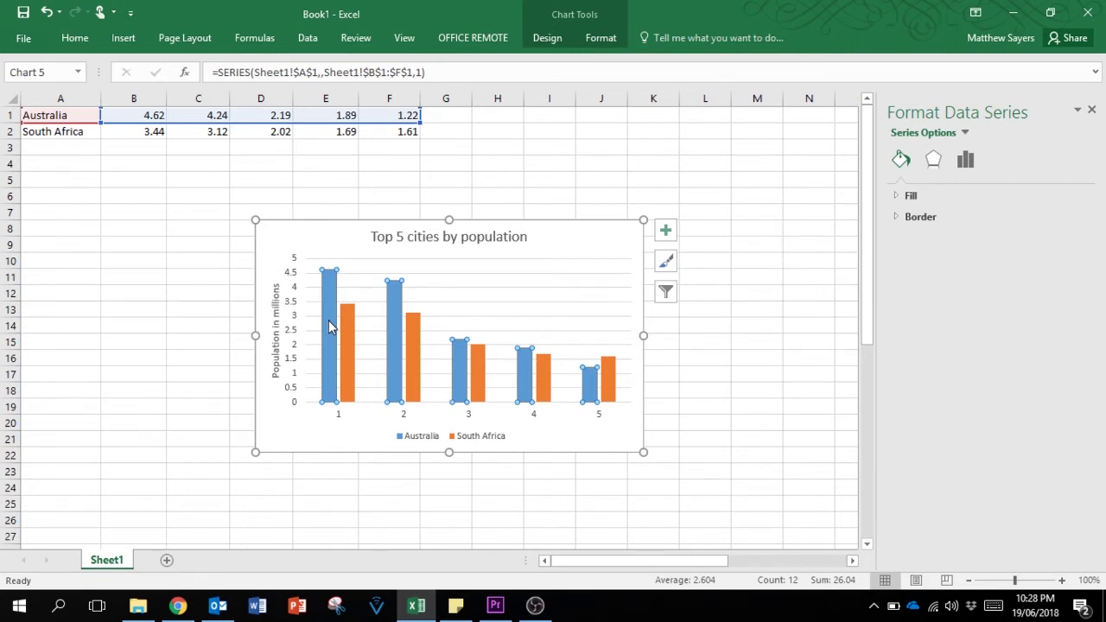
left_click(329, 322)
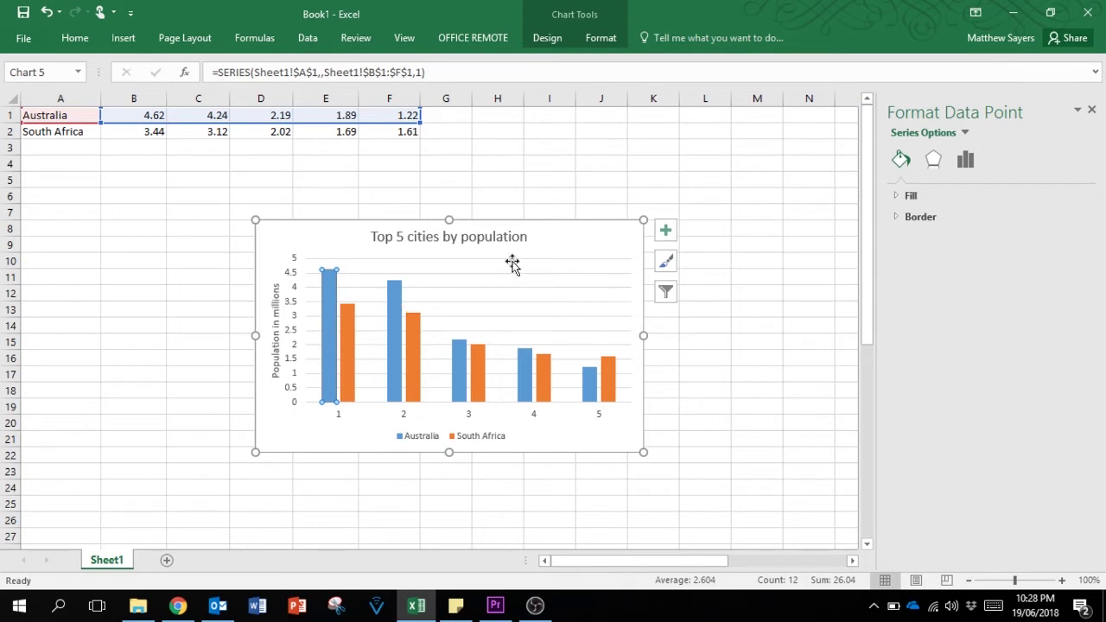
mouse_move(328, 302)
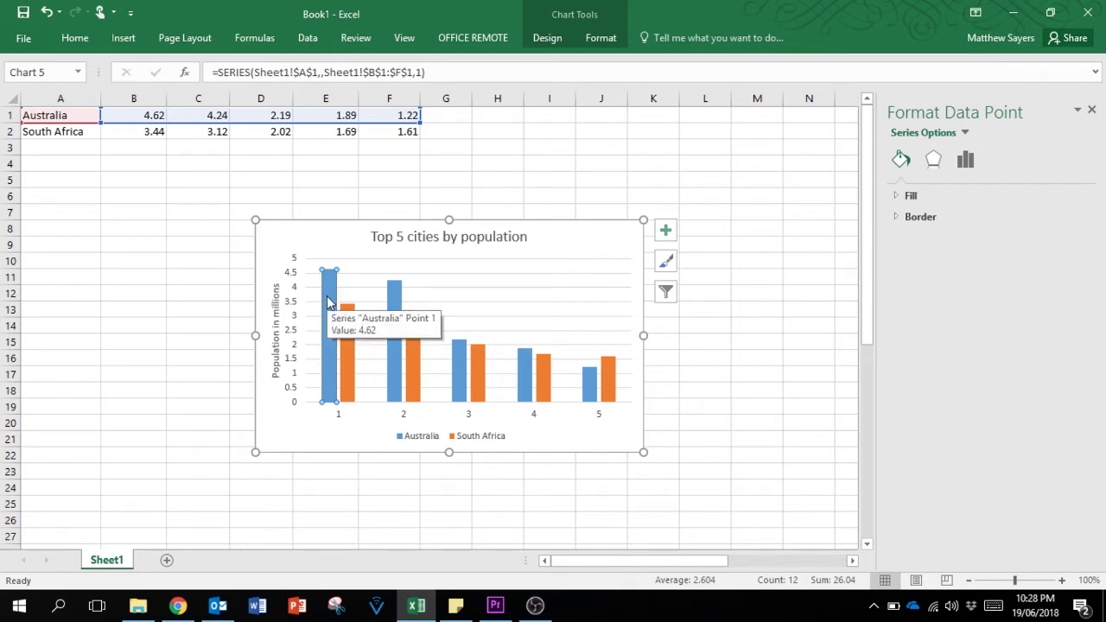
left_click(665, 232)
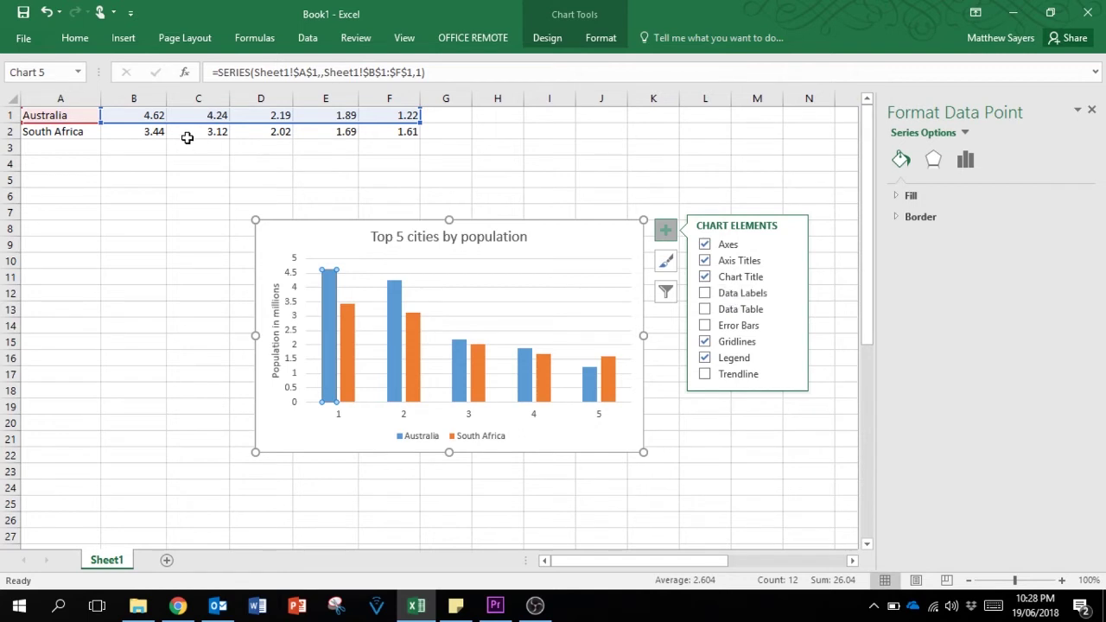
left_click(754, 293)
Rotate the text of the first Australia column's data label by 270°
left_click(331, 259)
left_click(332, 259)
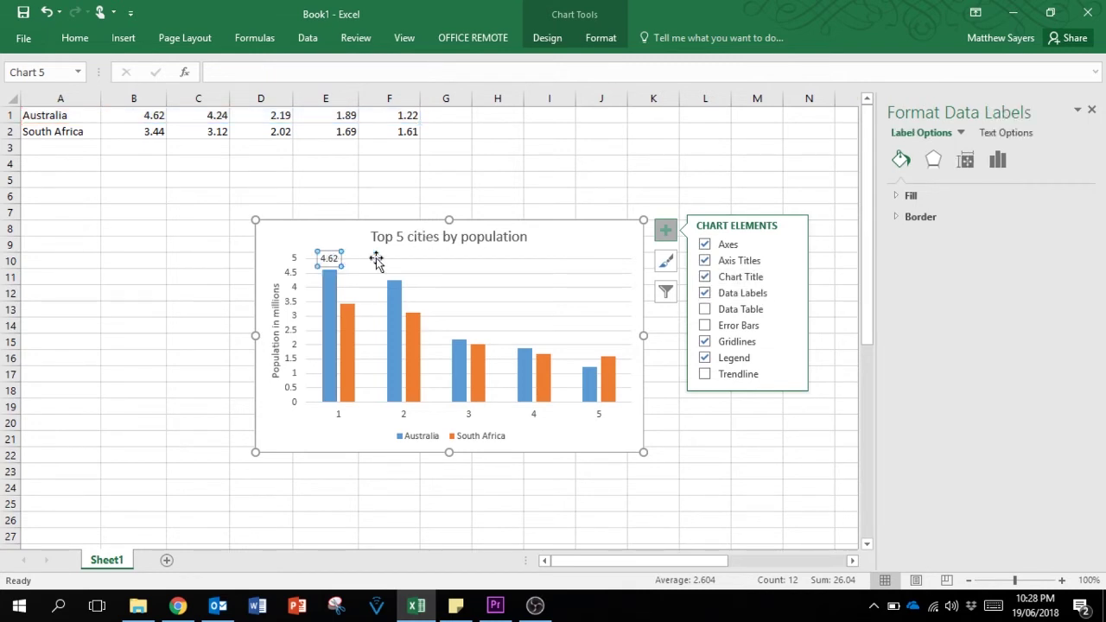
left_click(966, 161)
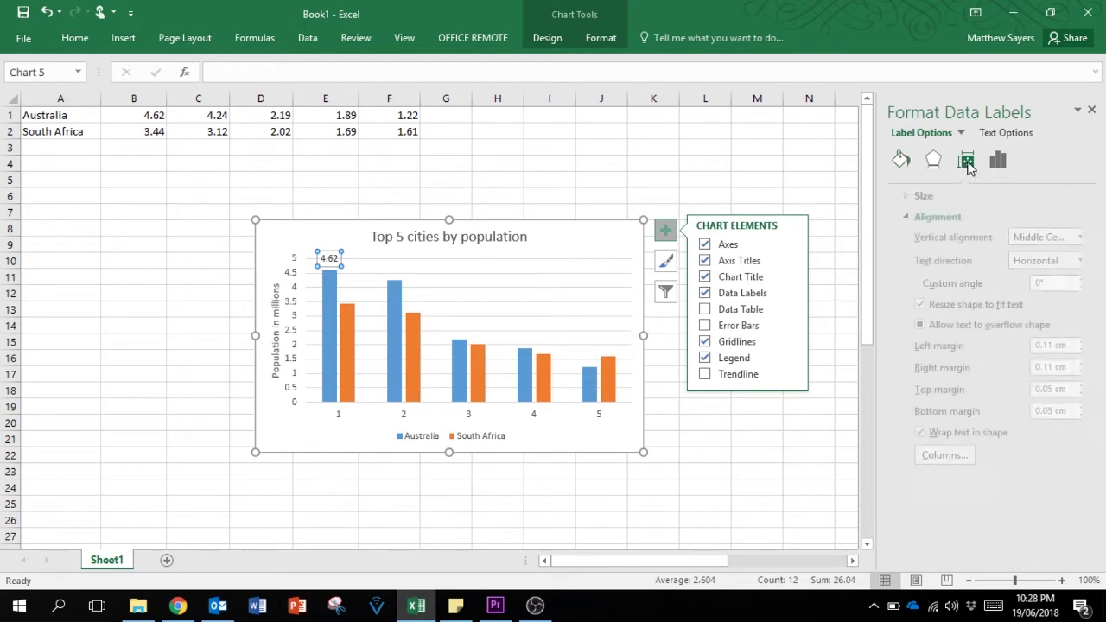
left_click(1071, 260)
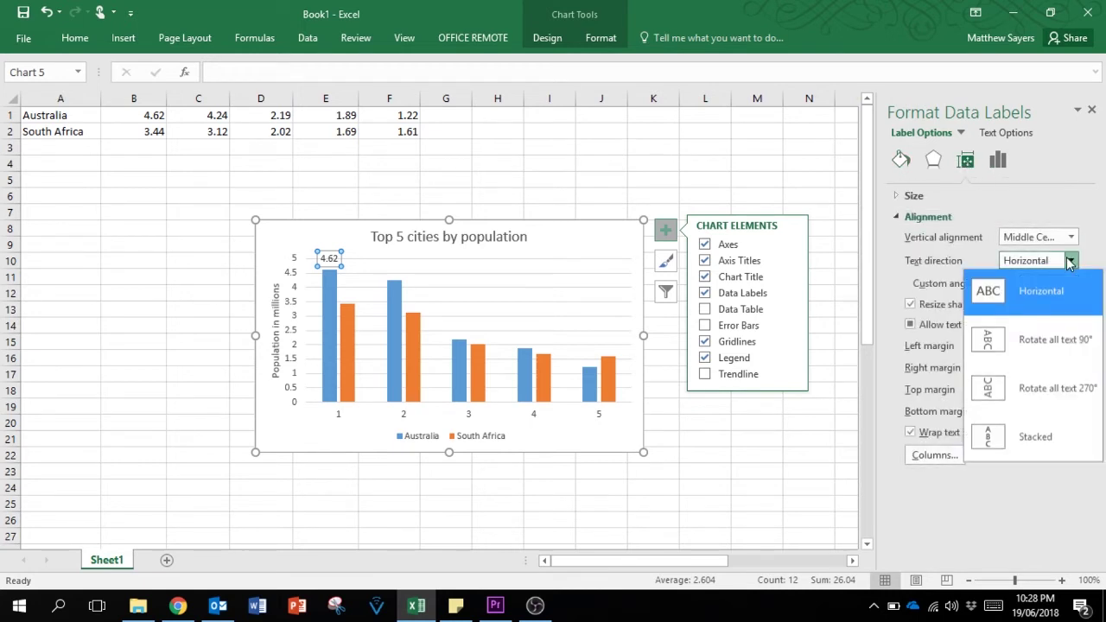
left_click(1036, 394)
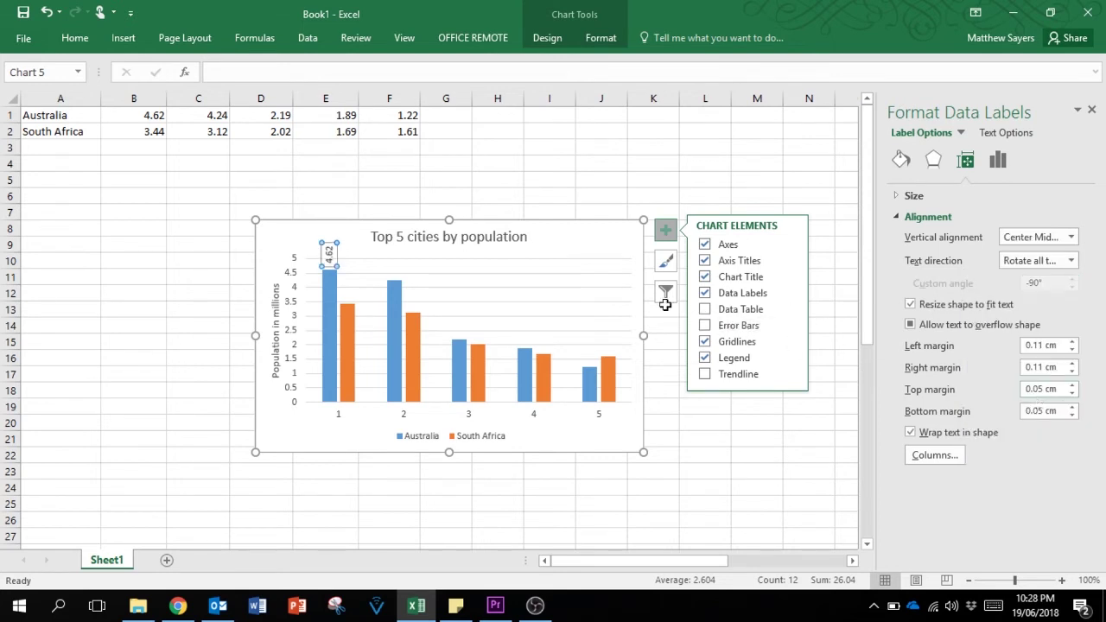
Replace the rotated data label's text with "Sydney" and move it inside the base of the first Australia column
left_click(329, 256)
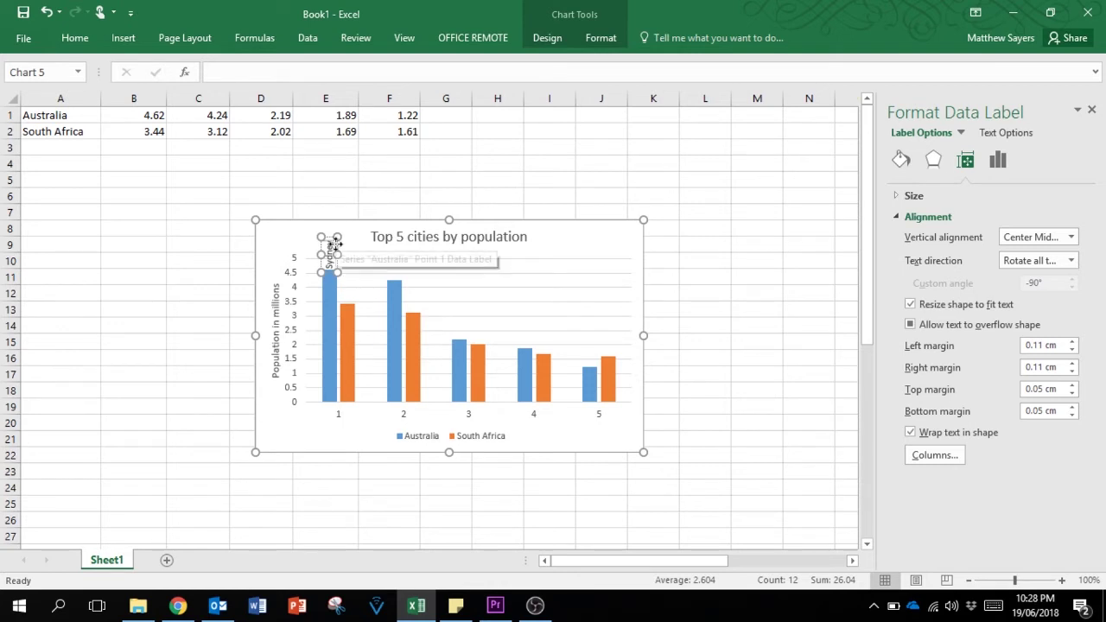
left_click_drag(331, 255, 336, 373)
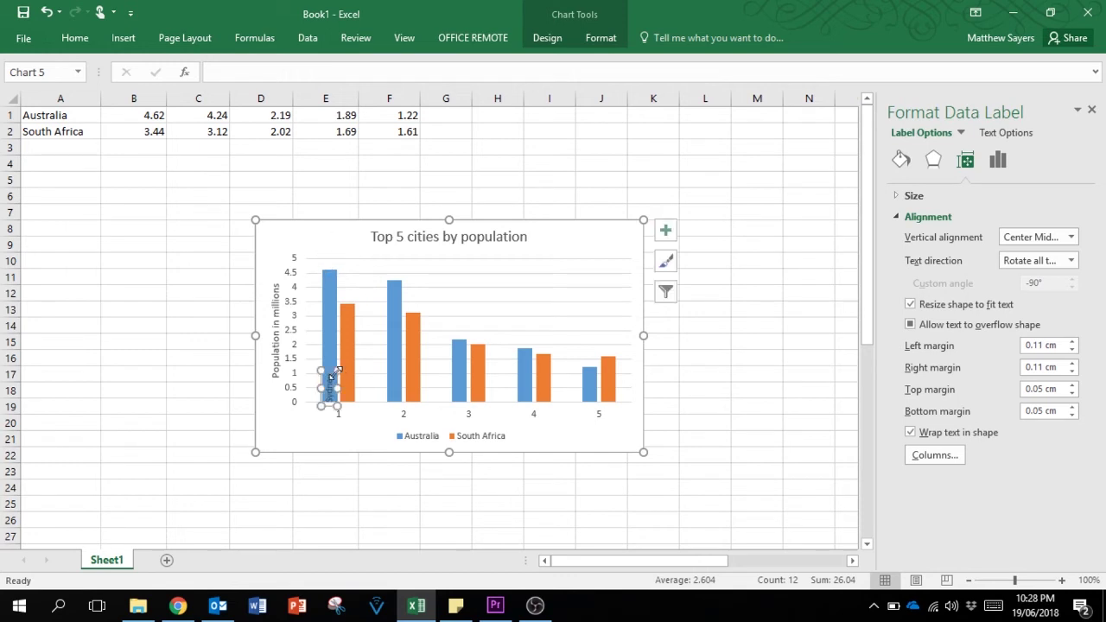
left_click(352, 325)
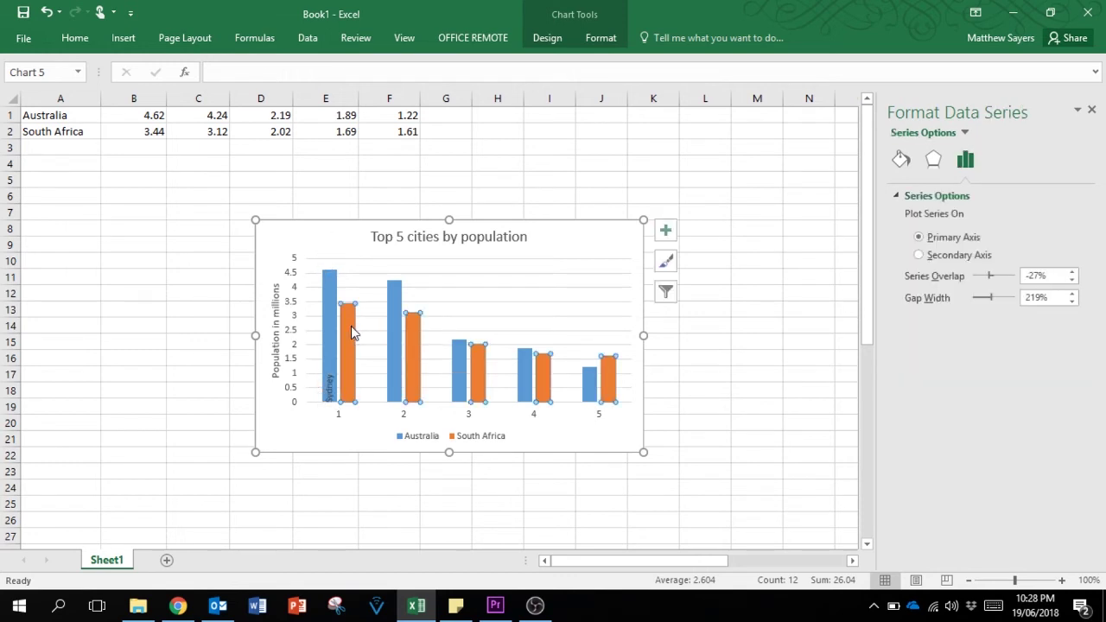
left_click(333, 380)
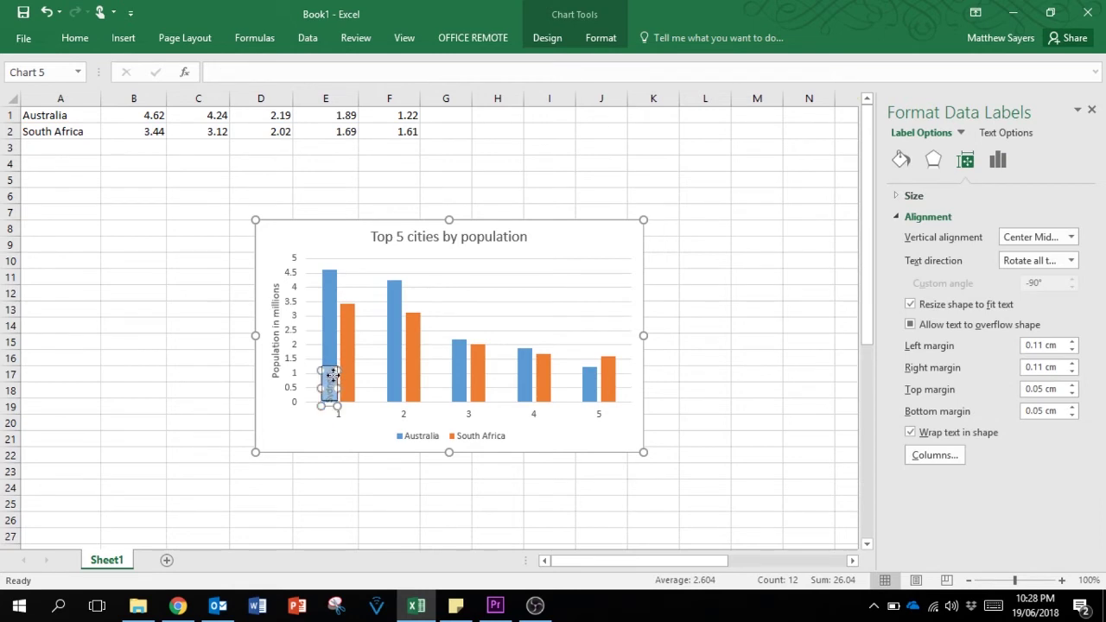
left_click(333, 376)
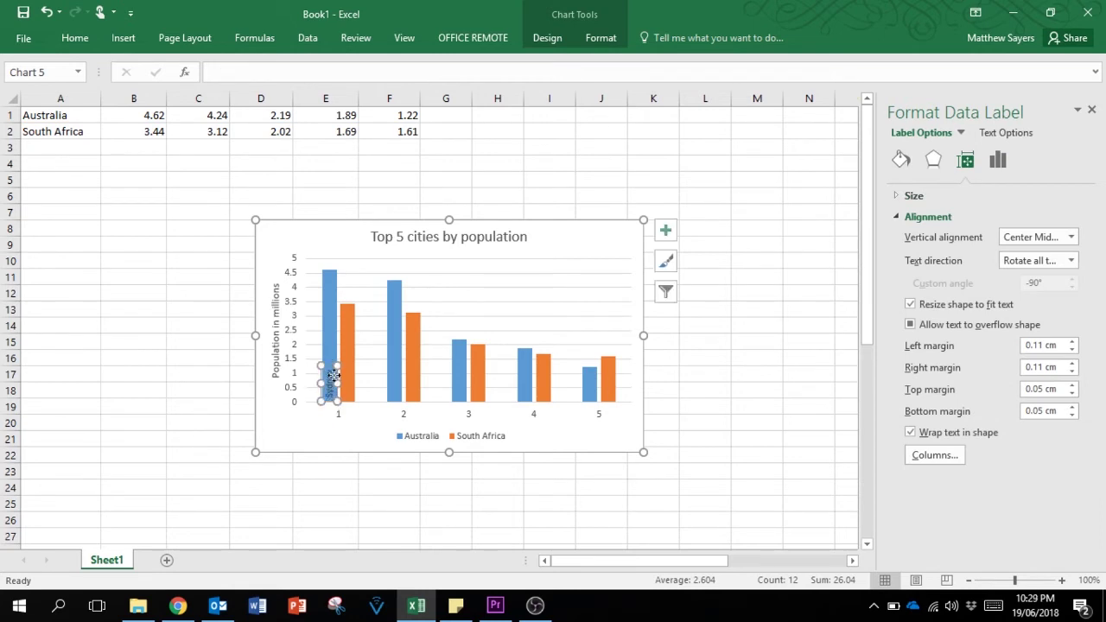
Add a data label to only the first South Africa column
left_click(346, 354)
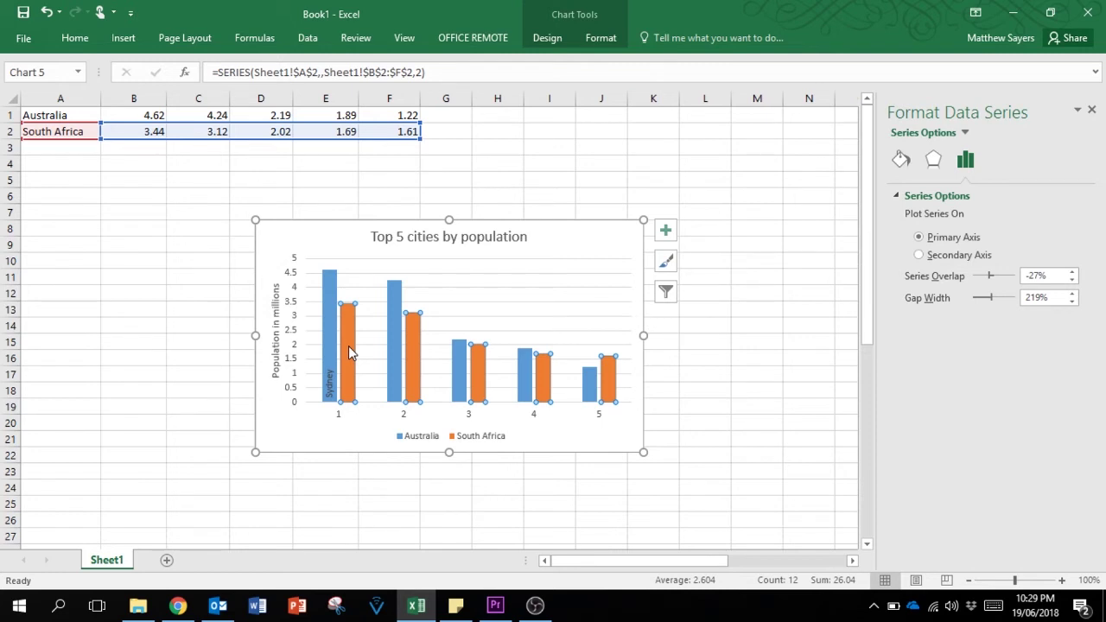
left_click(348, 350)
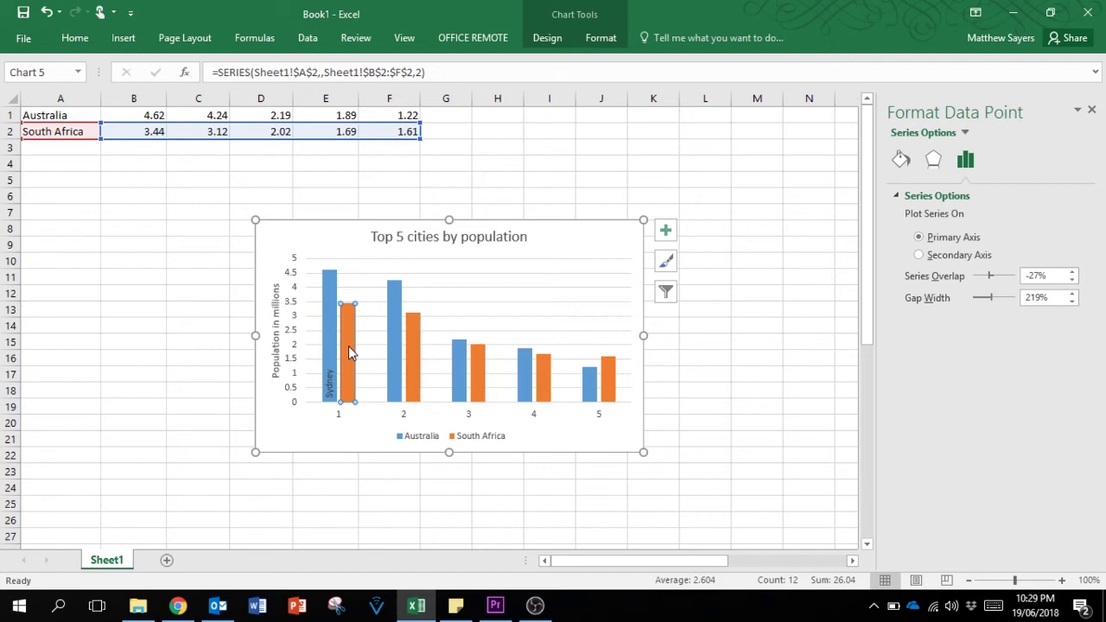
left_click(667, 231)
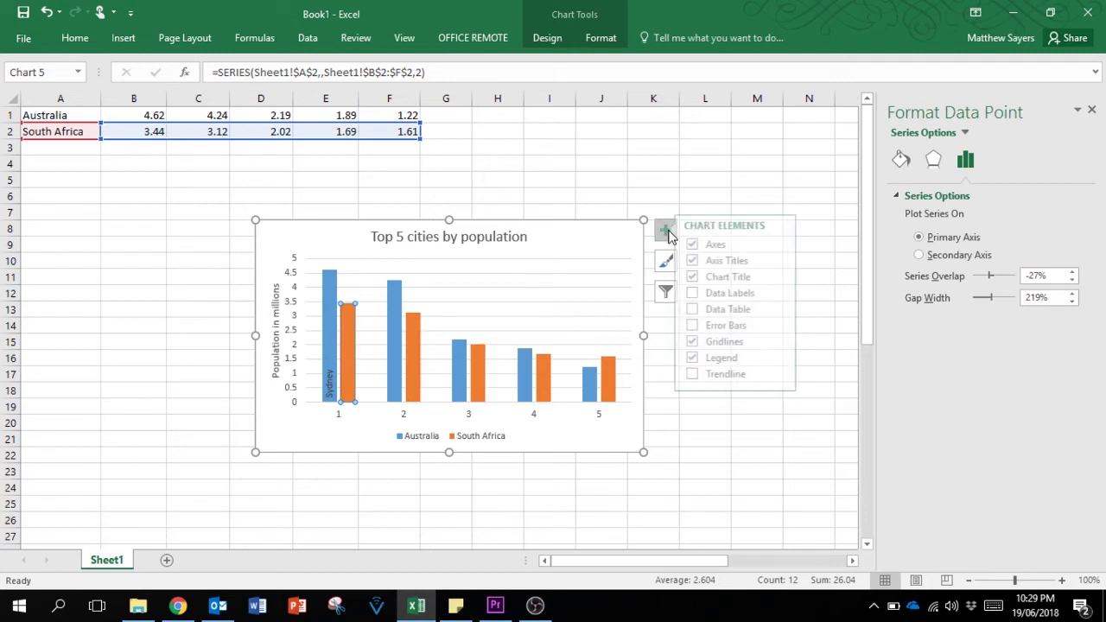
left_click(752, 296)
Rotate the text of the first South Africa column's data label by 270°
left_click(351, 294)
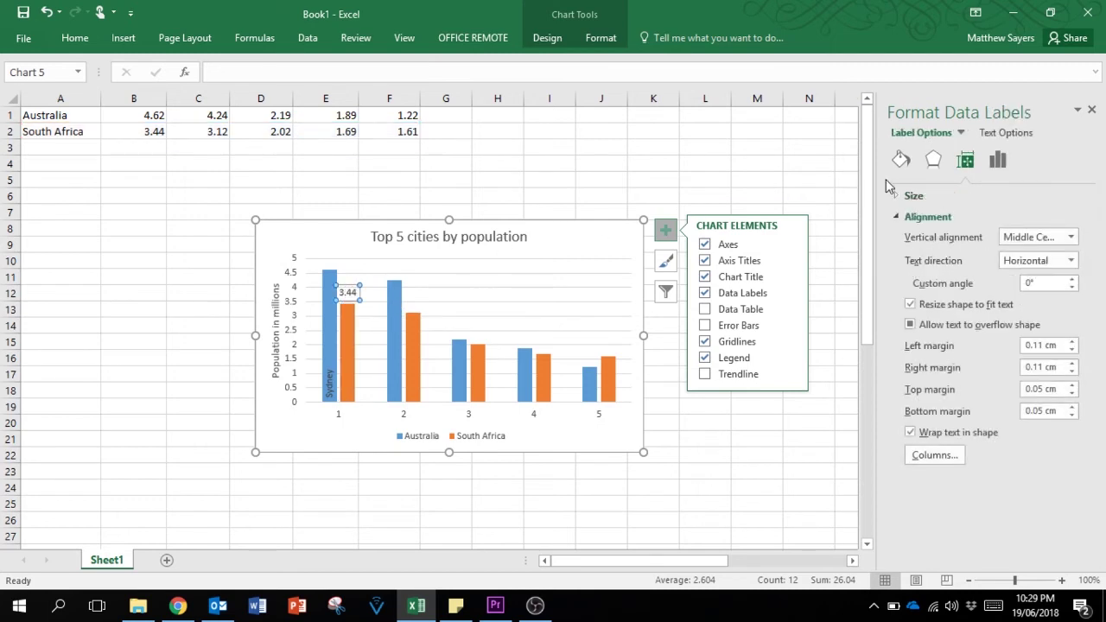
left_click(1071, 262)
left_click(1077, 393)
Replace the first South Africa column's label text with "Cape Town" and move the label inside the base of that column
left_click(349, 288)
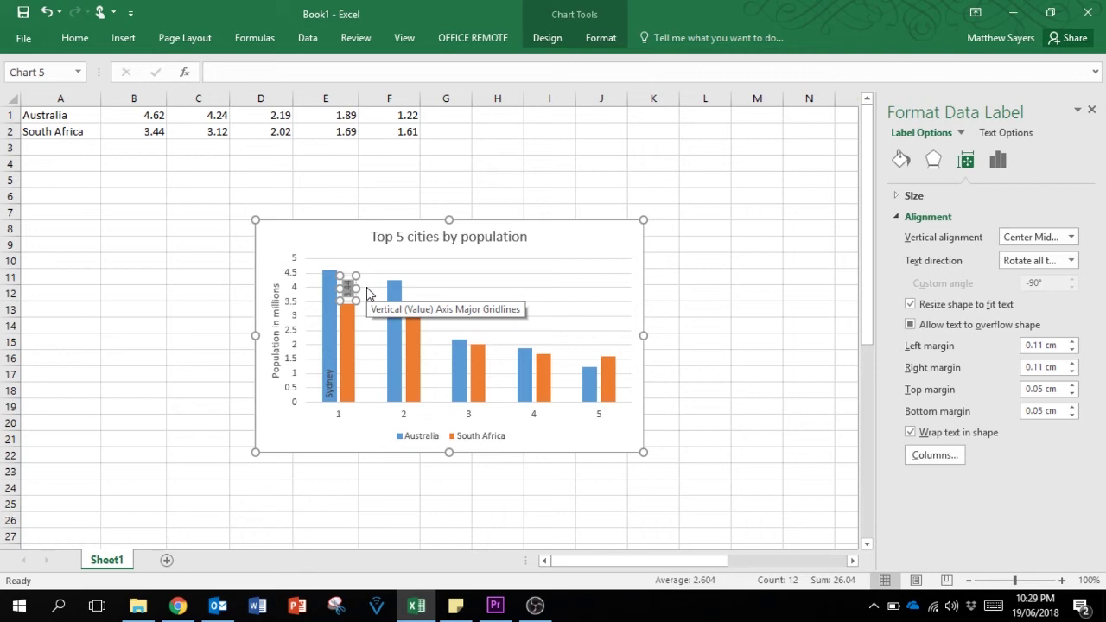
type("Cape Town")
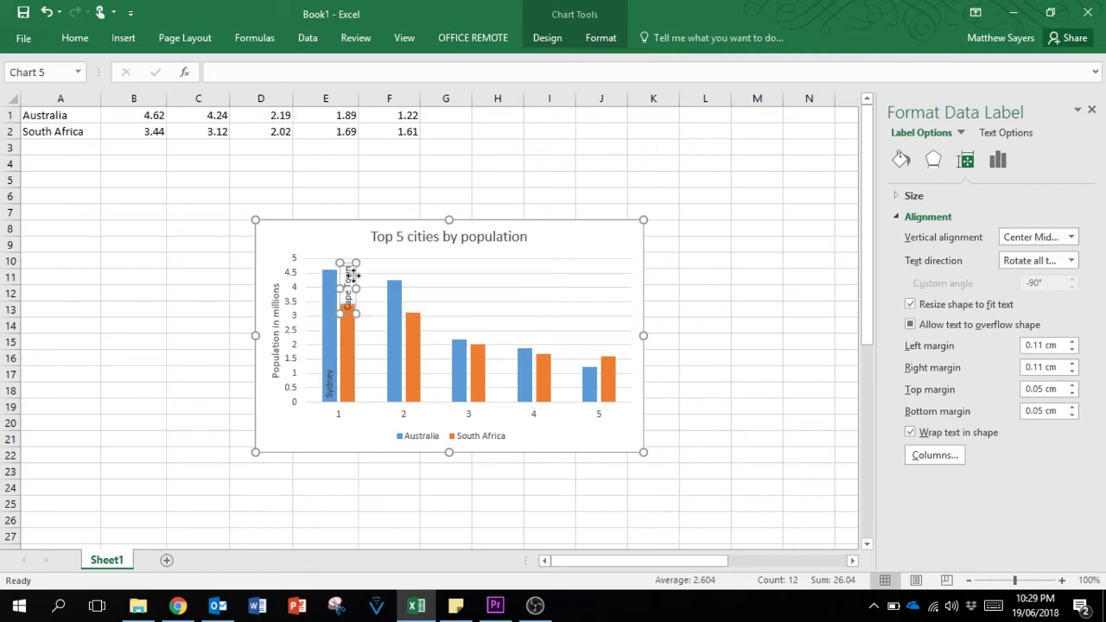
left_click_drag(350, 274, 354, 361)
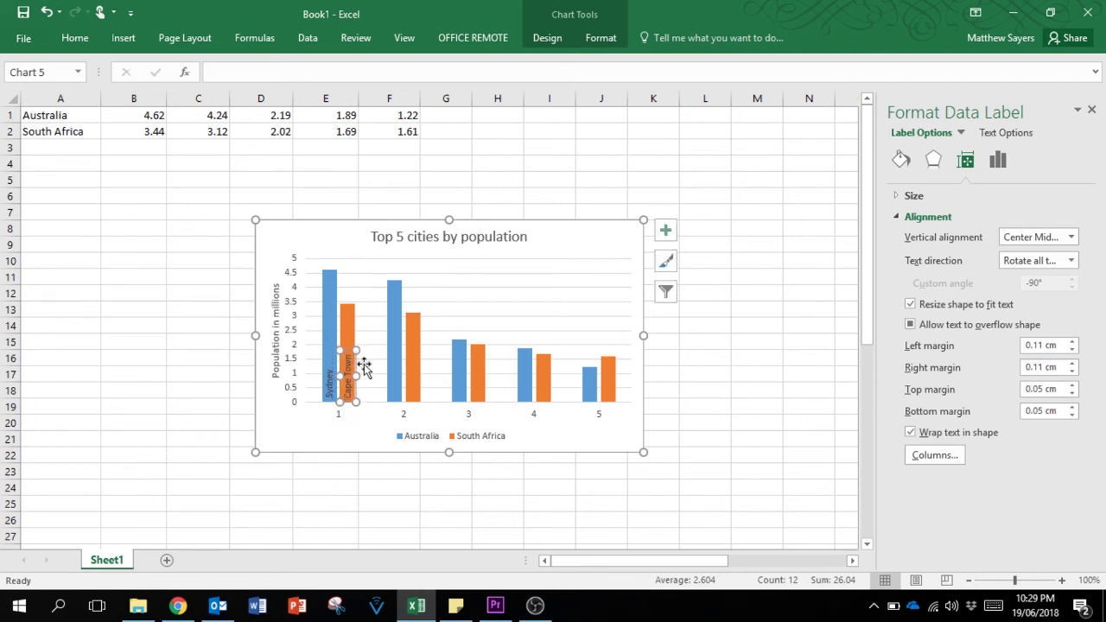
left_click(374, 360)
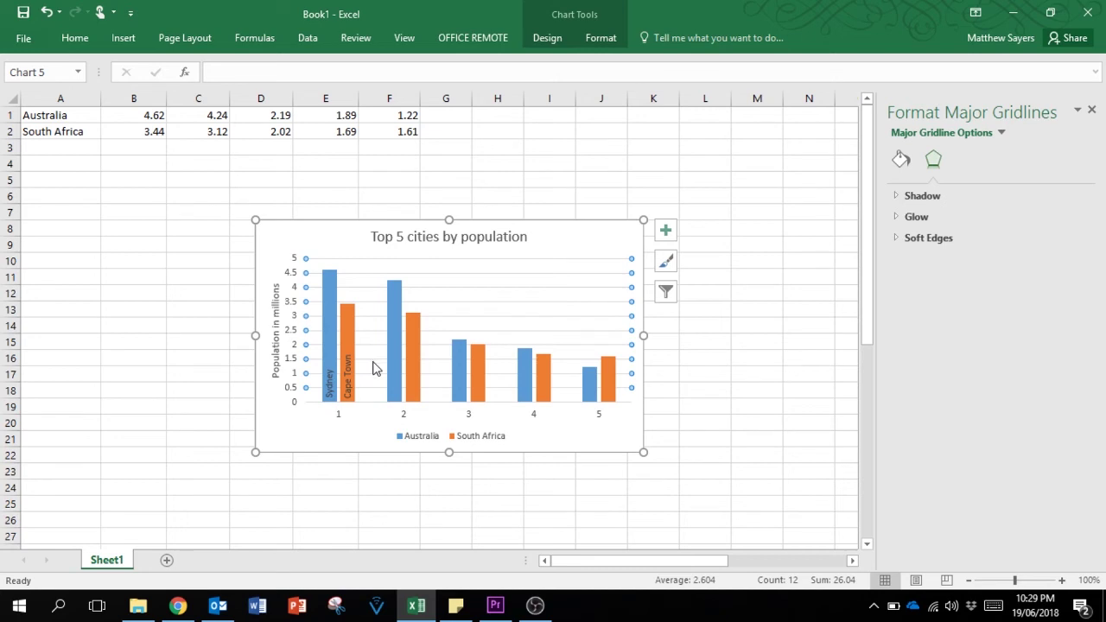
left_click(372, 413)
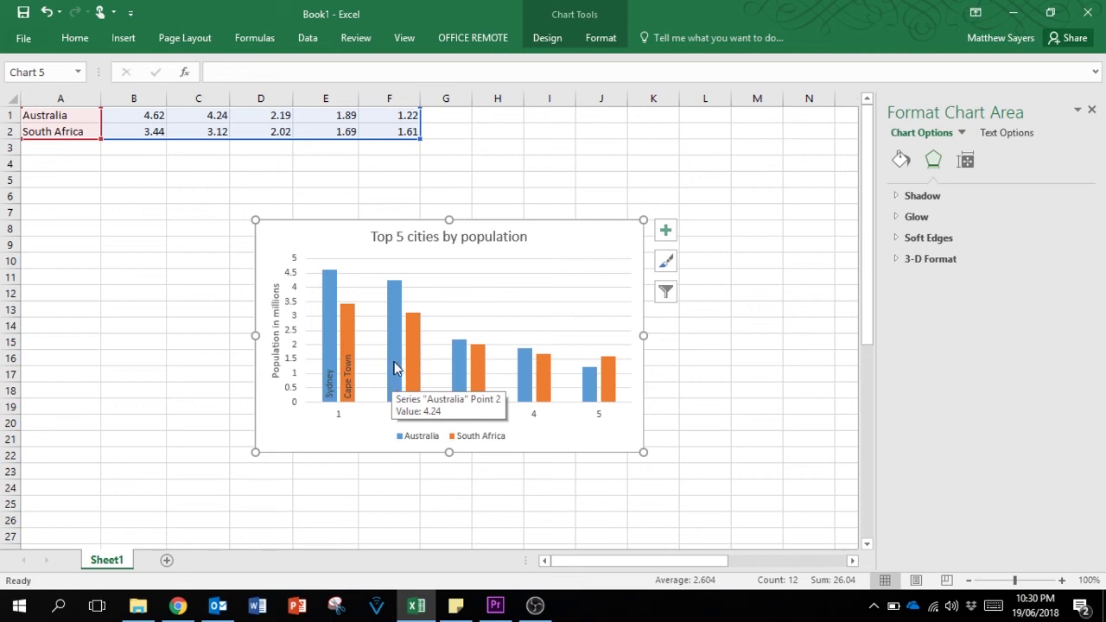
Add rotated labels inside the remaining columns: Melbourne, Brisbane, Adelaide and Perth for Australia; Durban, Johannesburg, Soweto and Pretoria for South Africa
left_click(394, 367)
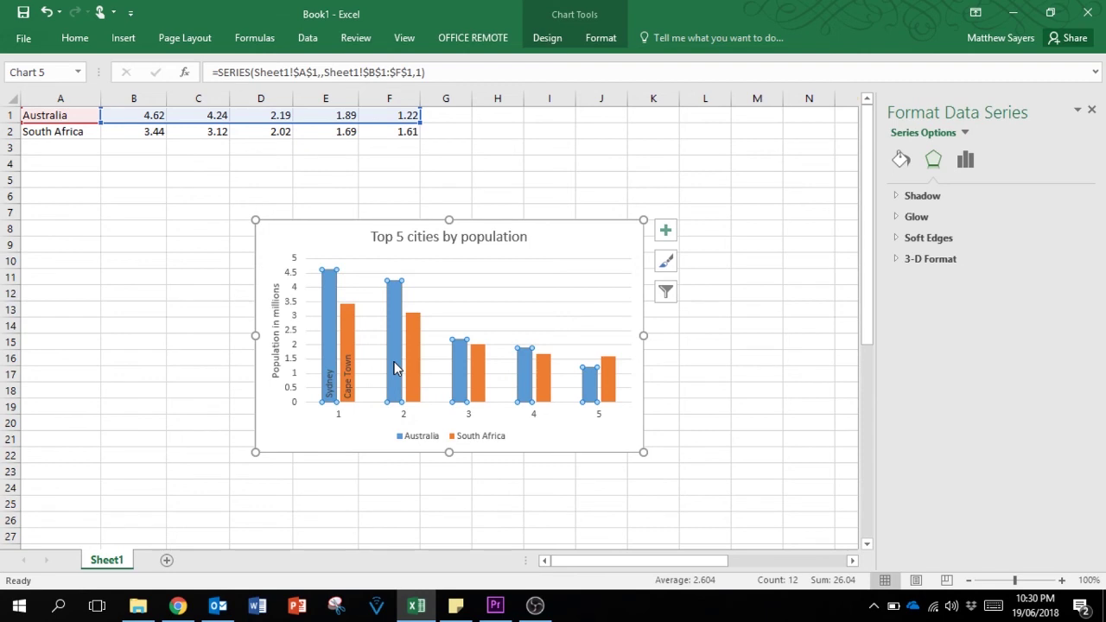
left_click(395, 366)
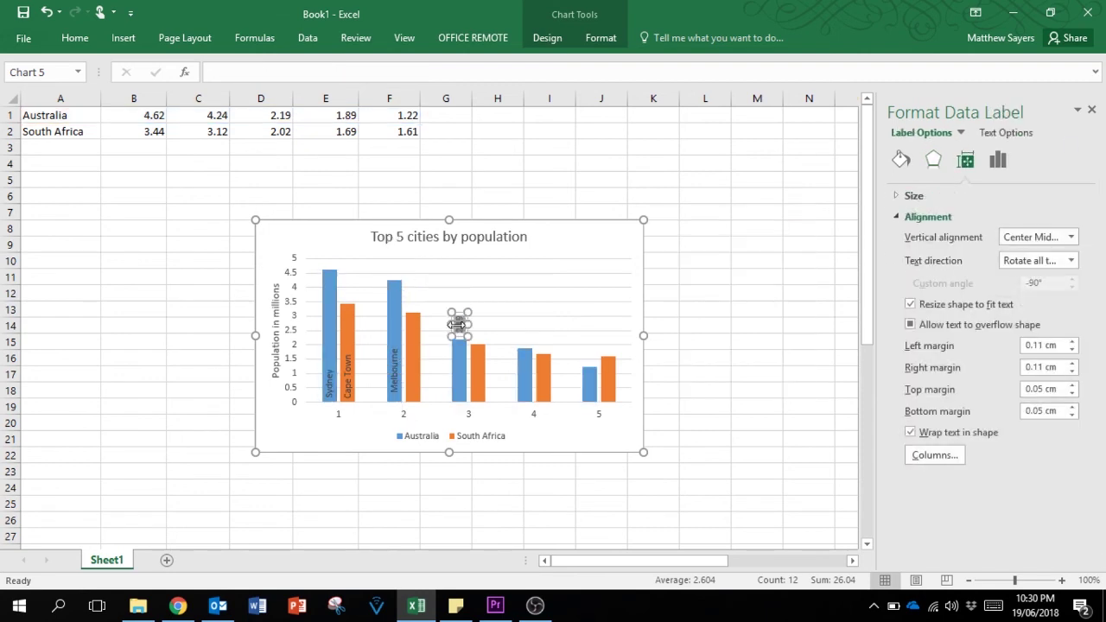
left_click(528, 374)
left_click(528, 375)
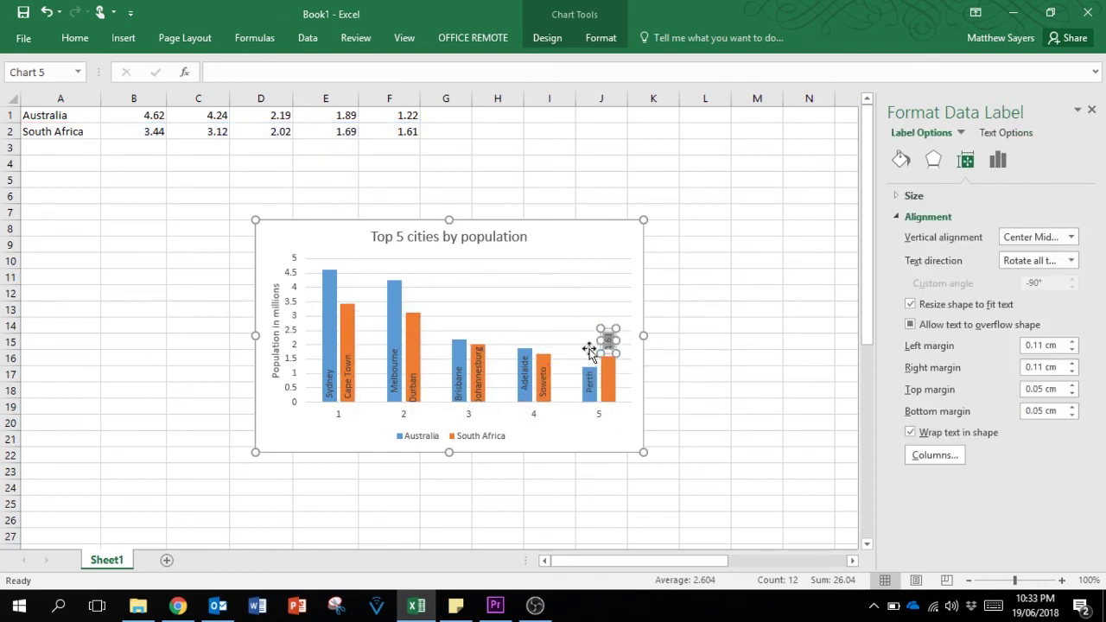
left_click(415, 376)
left_click(390, 366)
left_click(524, 376)
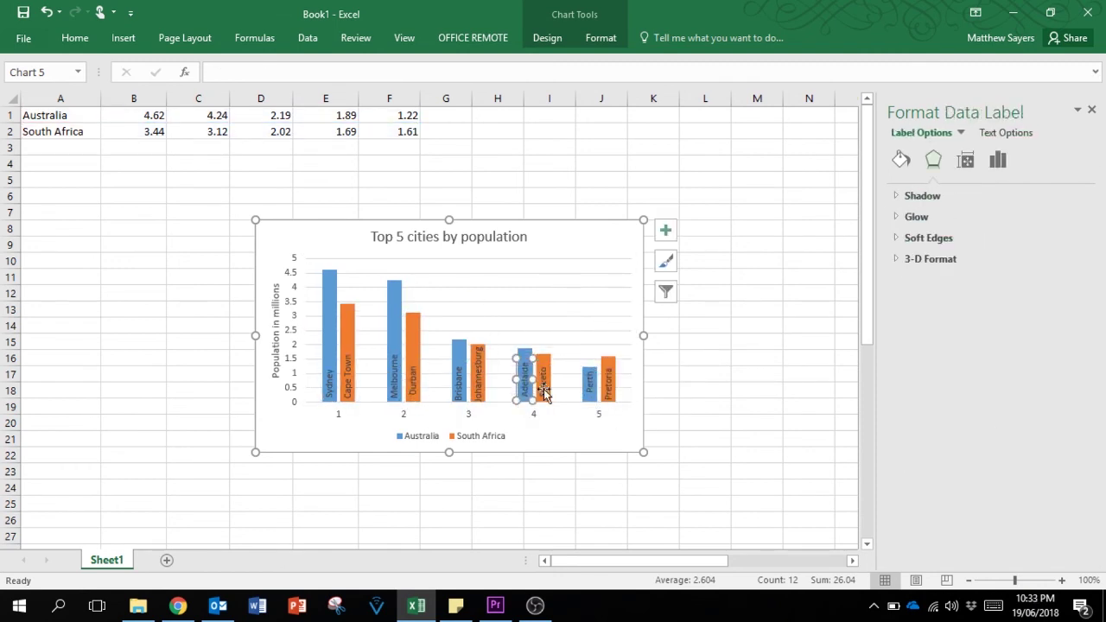
left_click(570, 431)
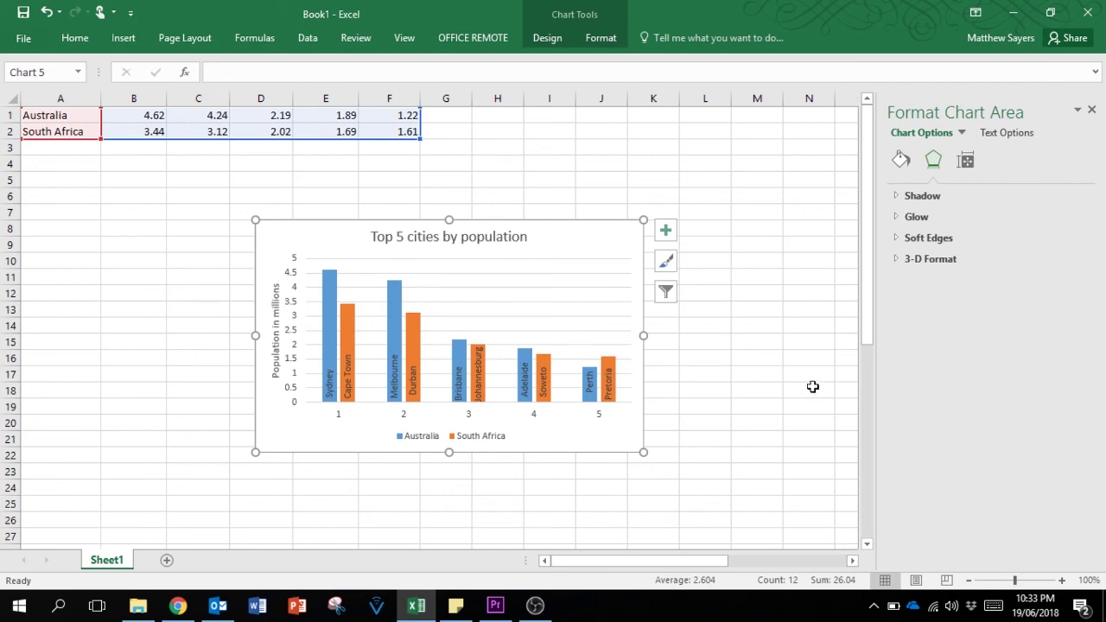